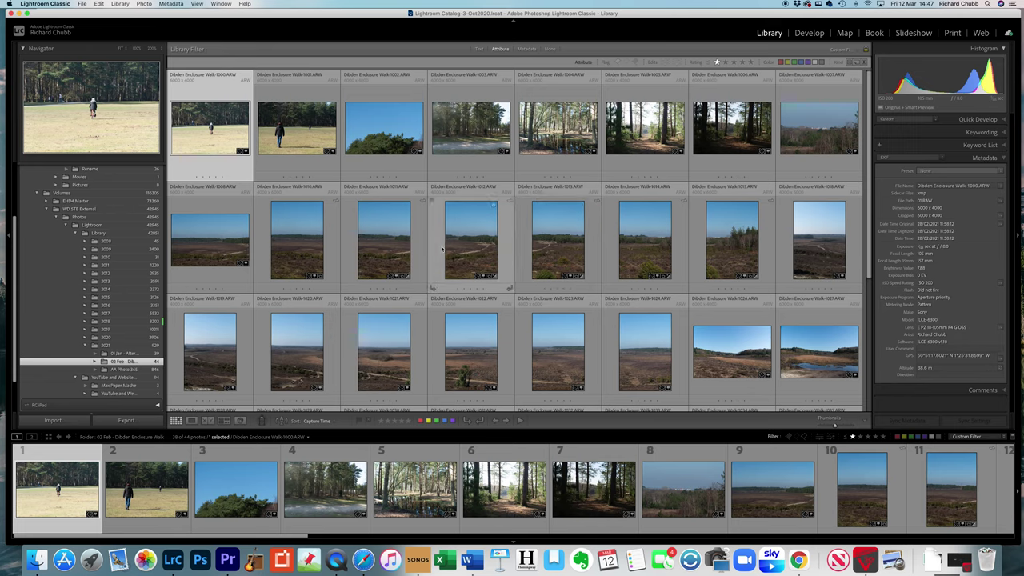
Browse the folder's photos and turn off the one-star rating filter
scroll(598, 272, "down", 5)
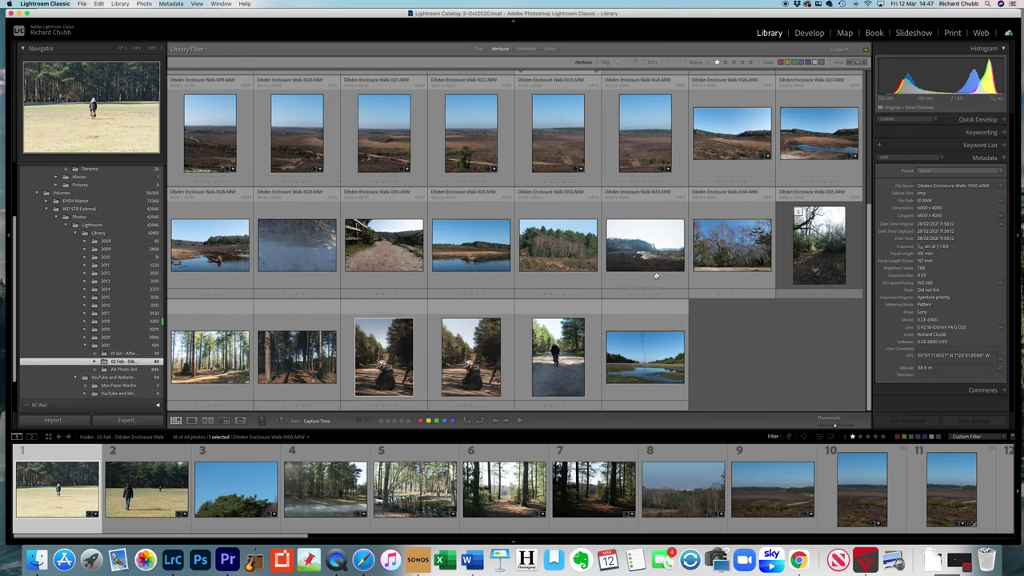
scroll(398, 229, "up", 3)
scroll(398, 230, "up", 5)
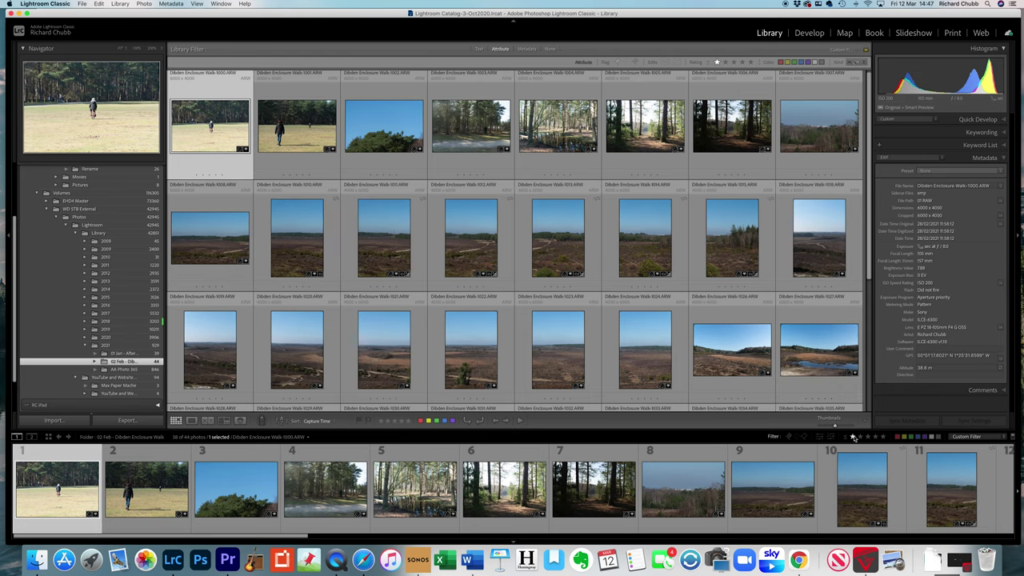
left_click(853, 437)
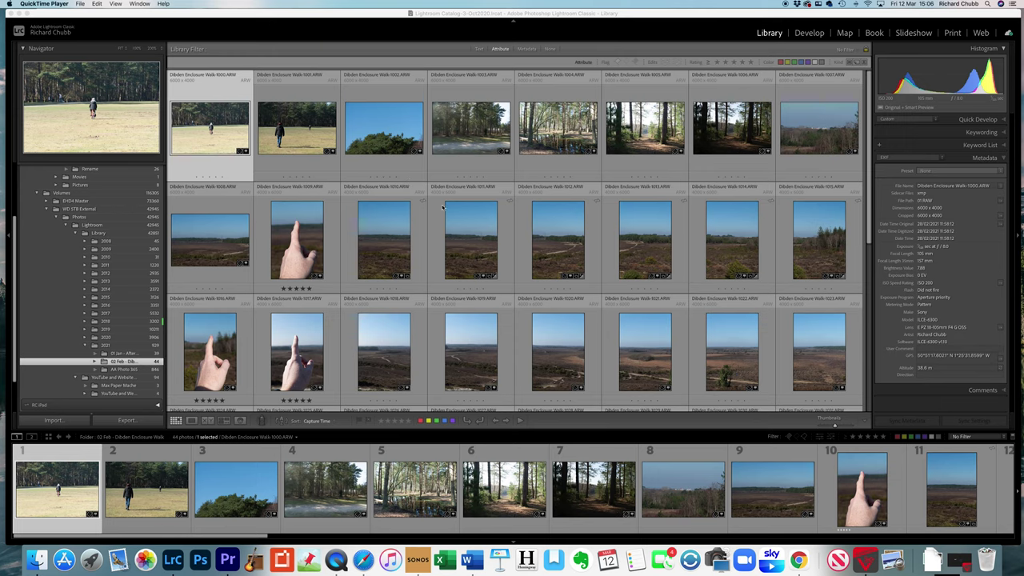
Compare the five-star pointing-finger marker shot 1009 with the first panorama frame, Dibden Enclosure Walk-1010
scroll(473, 222, "down", 1)
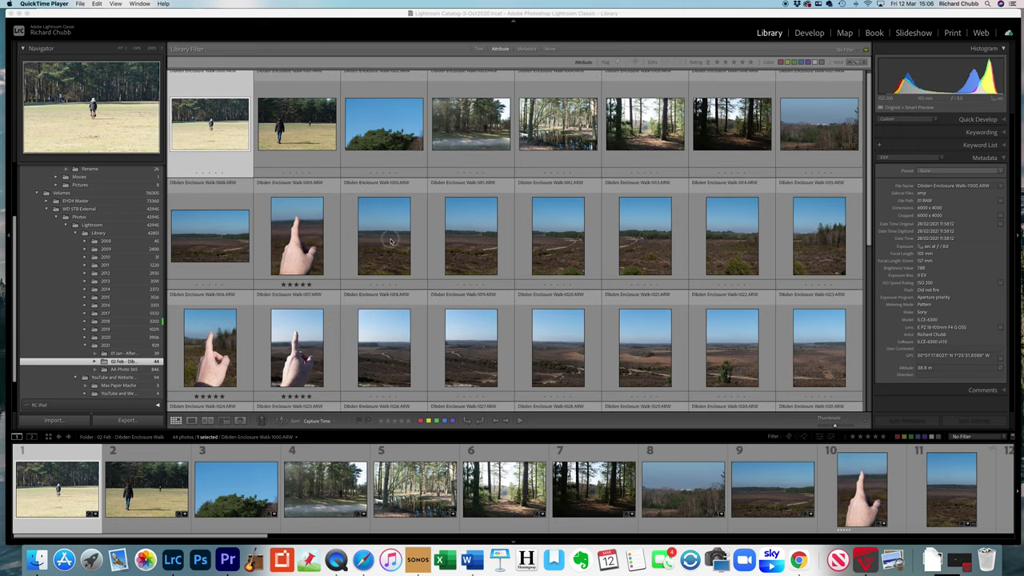
left_click(456, 242)
key("Left")
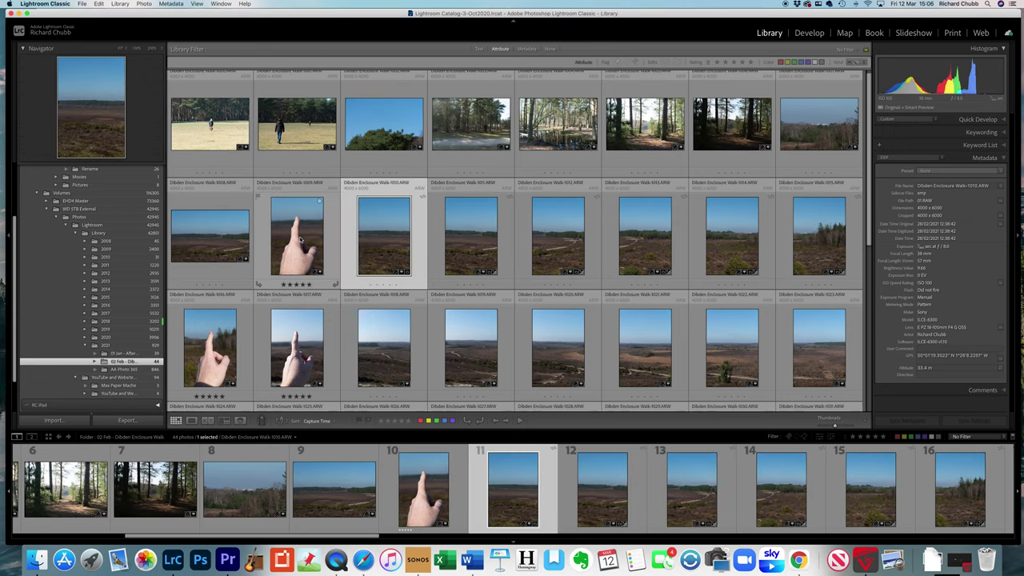
left_click(301, 240)
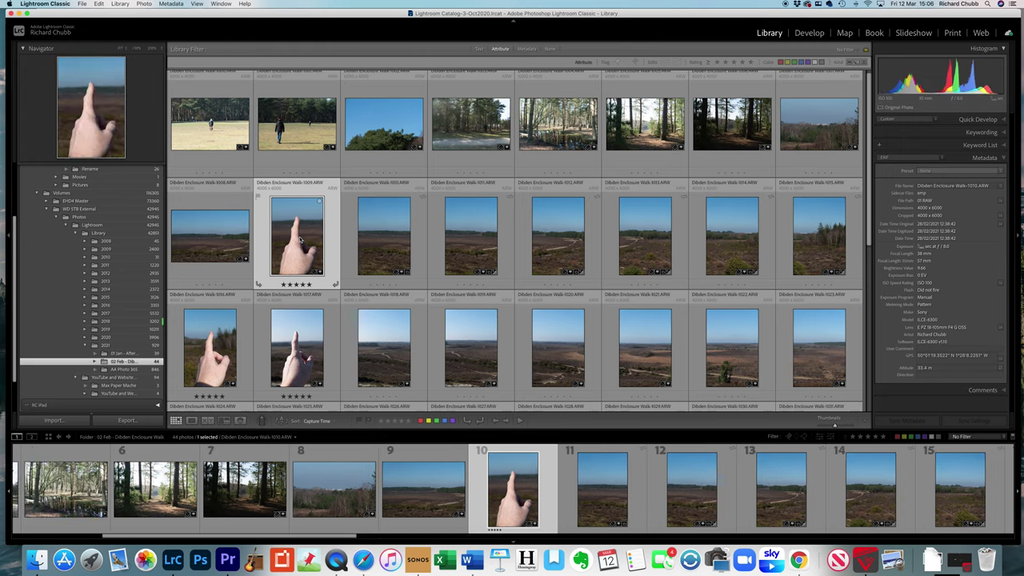
left_click(381, 247)
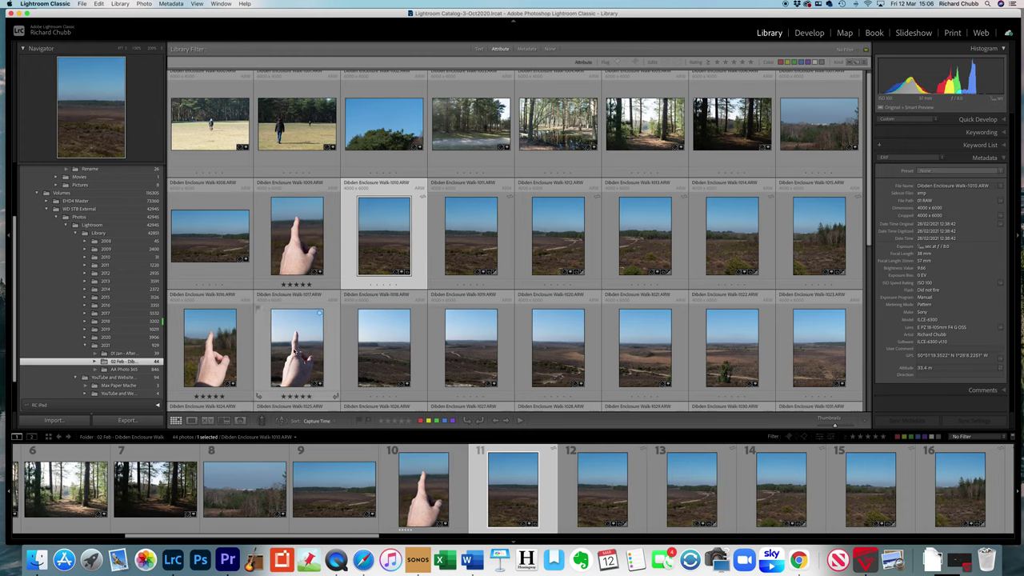
left_click(306, 267)
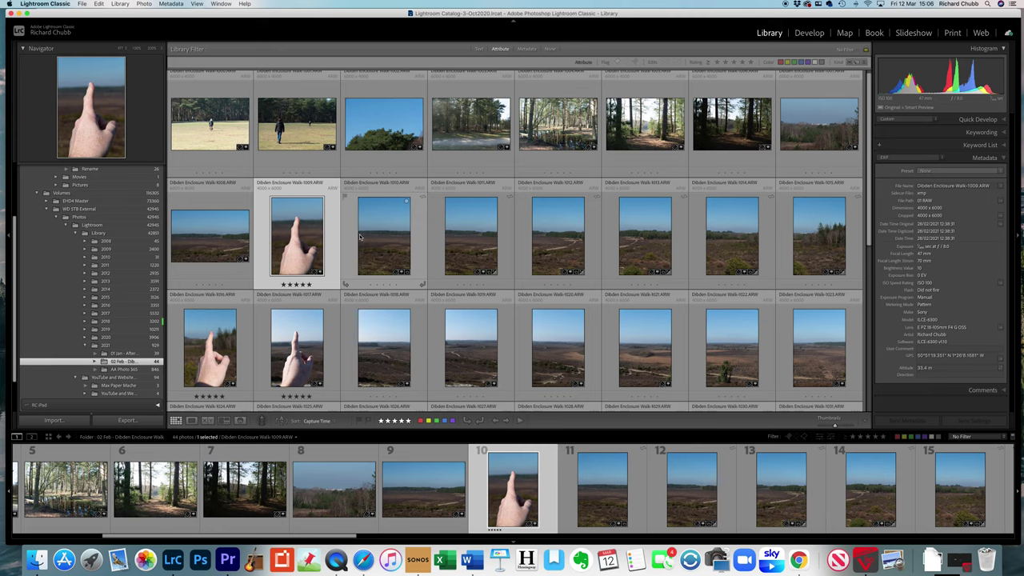
Check the exposure, focal length and ISO metadata of frames 1010 to 1014 one after another
left_click(389, 240)
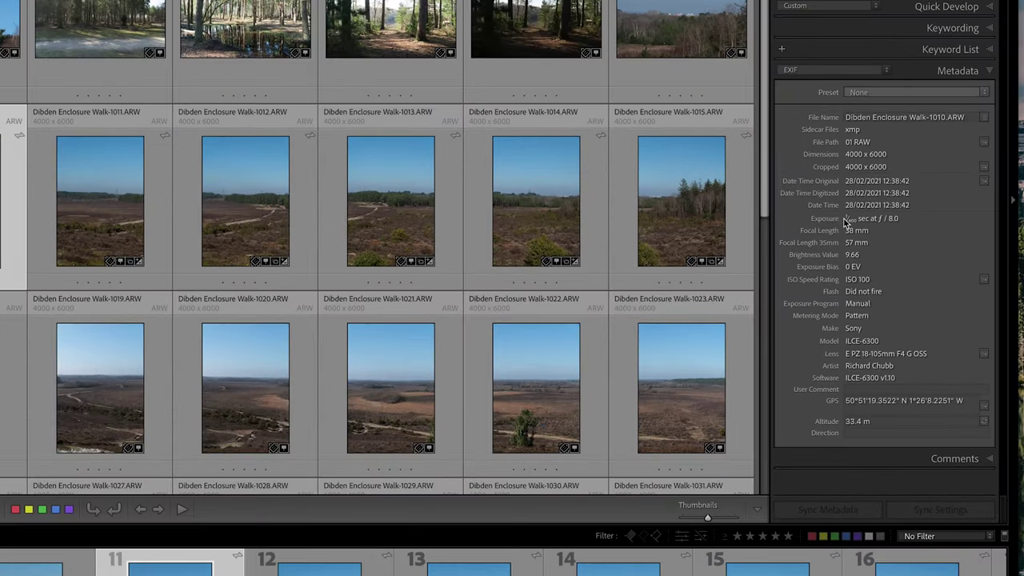
left_click(91, 199)
left_click(256, 216)
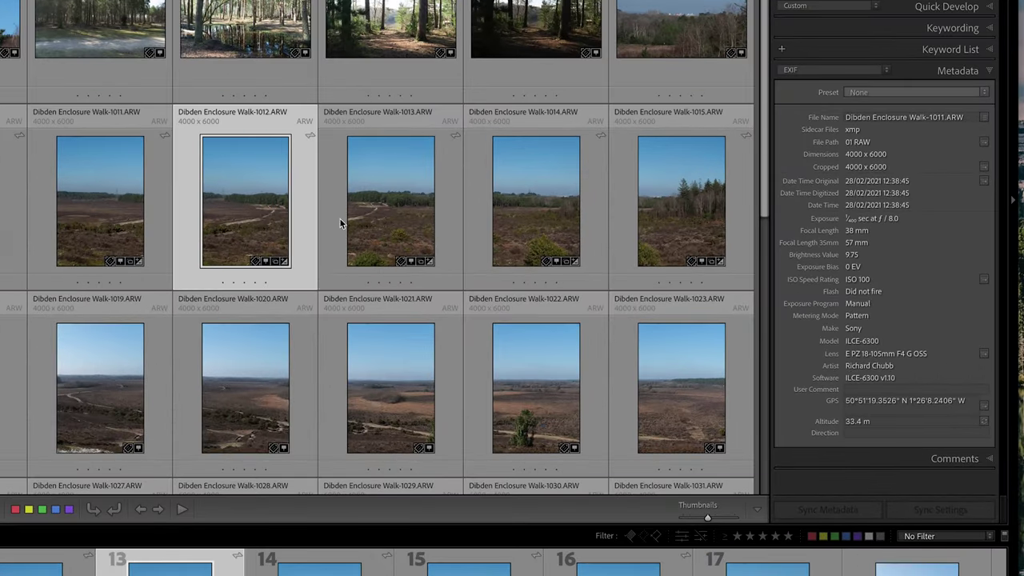
left_click(394, 225)
left_click(606, 234)
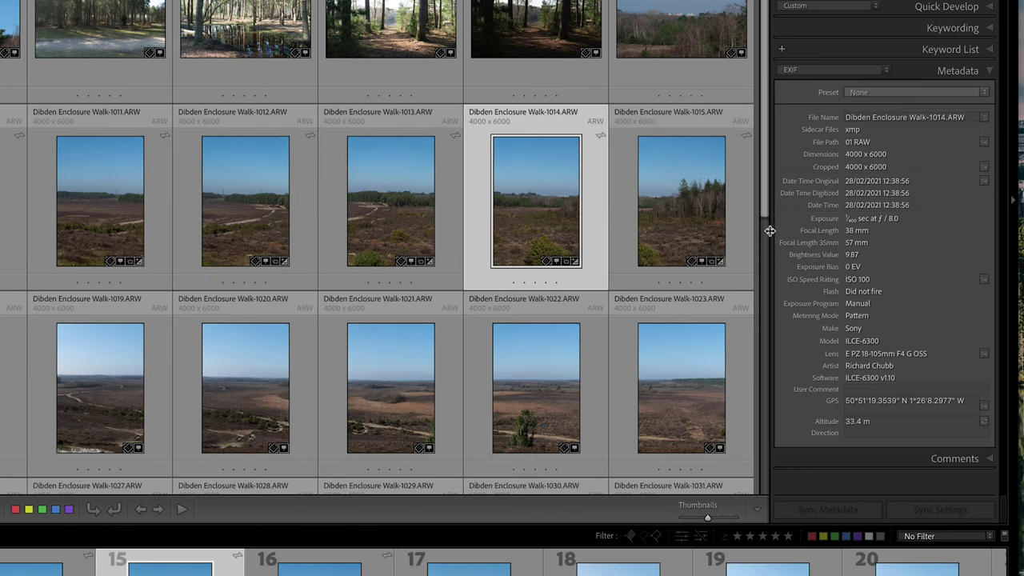
Select the six consecutive panorama frames from Dibden Enclosure Walk-1010 through 1015
left_click(359, 216)
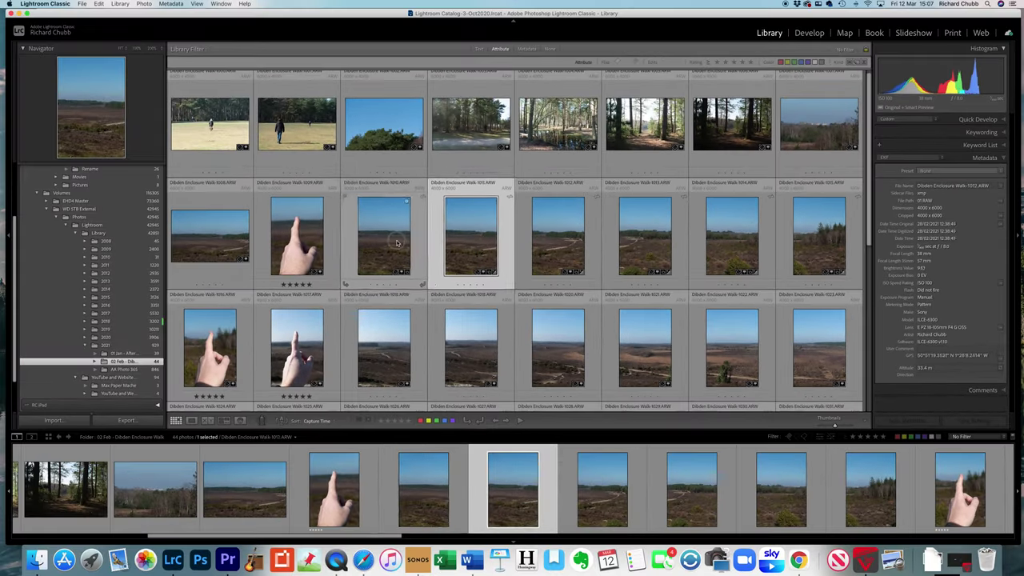
left_click(70, 210)
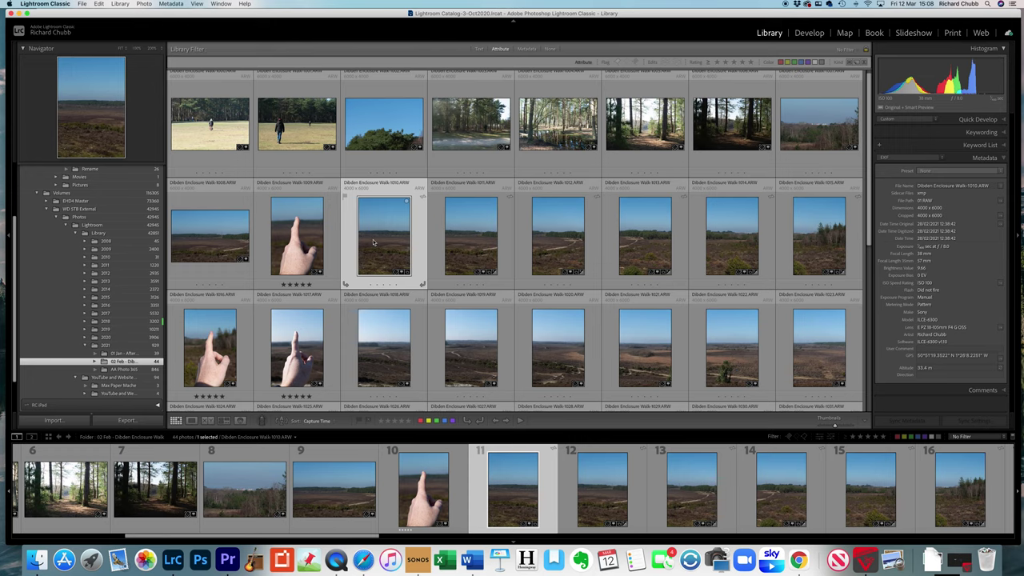
left_click(839, 244, "shift")
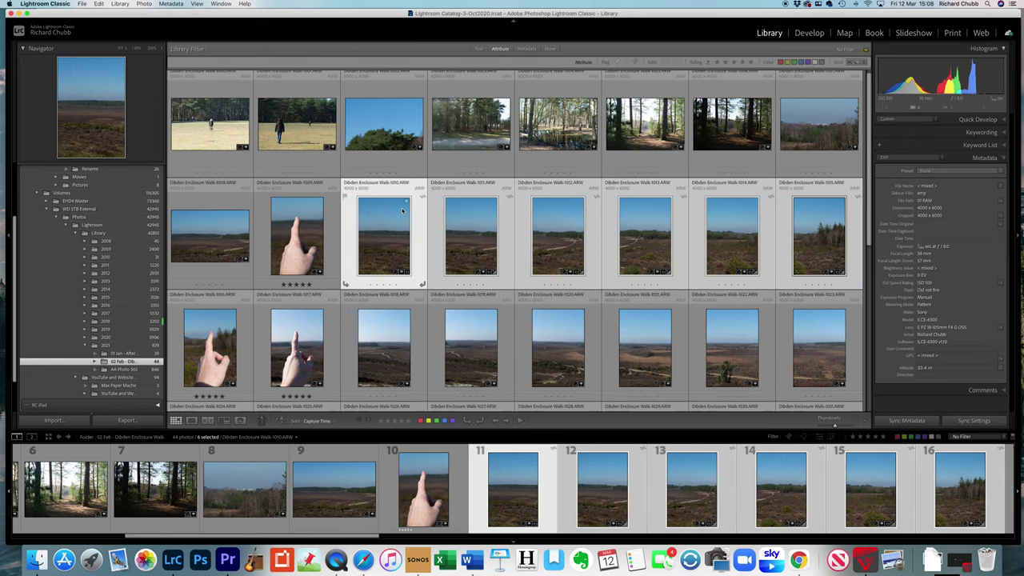
right_click(402, 210)
mouse_move(438, 300)
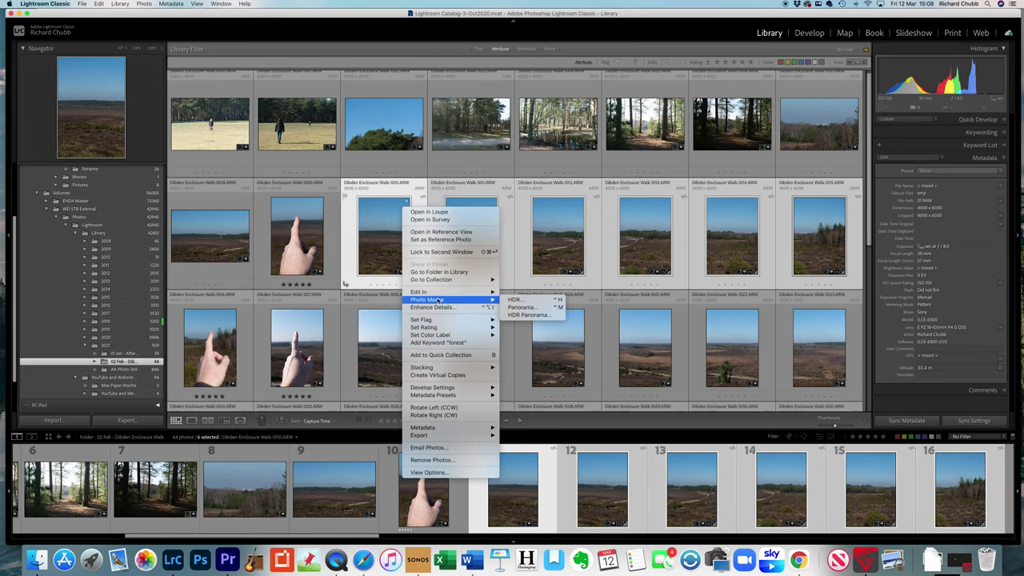
left_click(145, 4)
left_click(145, 3)
mouse_move(178, 82)
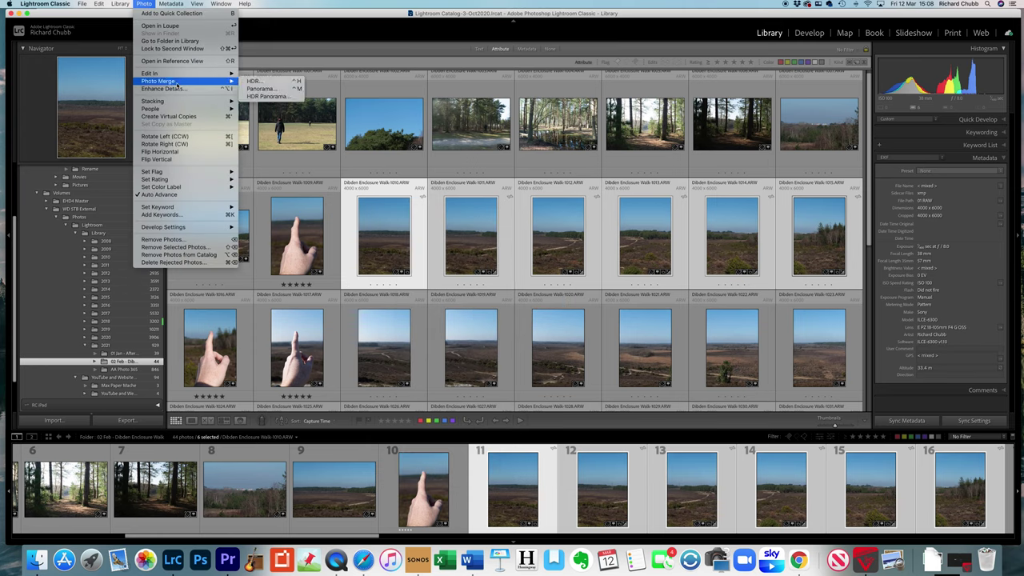
left_click(278, 90)
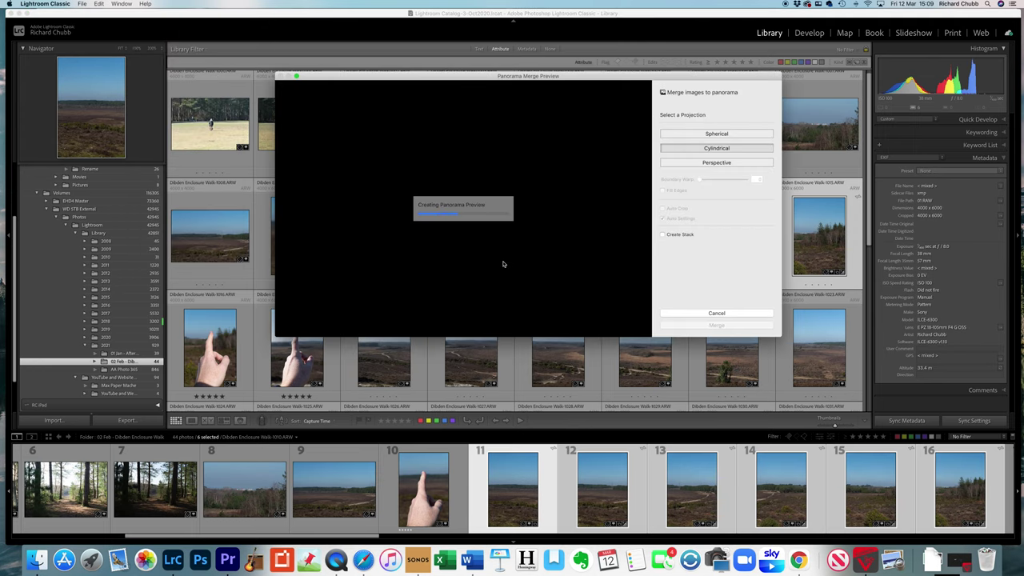
left_click(722, 312)
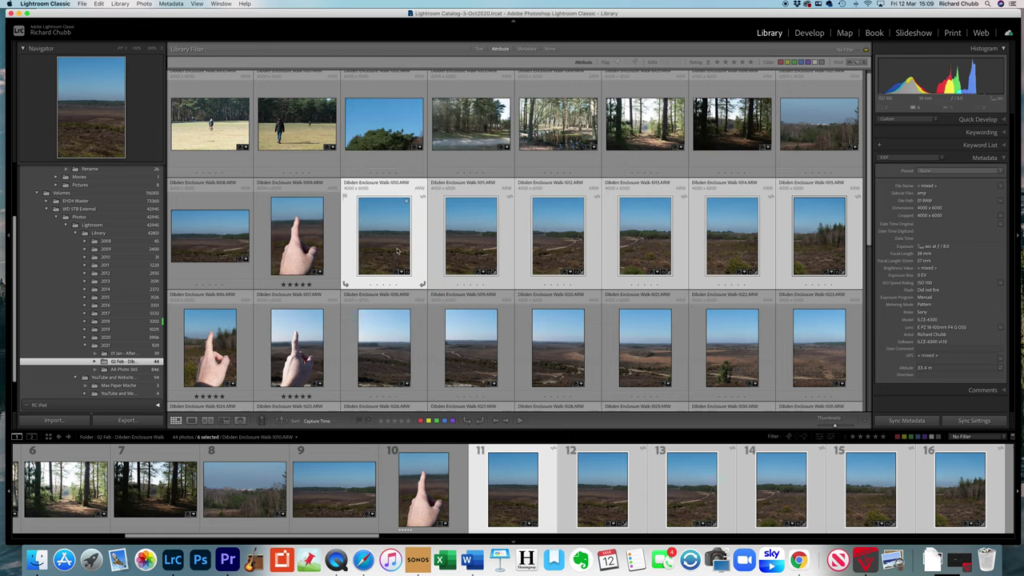
Examine the overlap between the selected frames with enlarged thumbnails and hidden panels, and restore the panels and smaller thumbnails
left_click(842, 425)
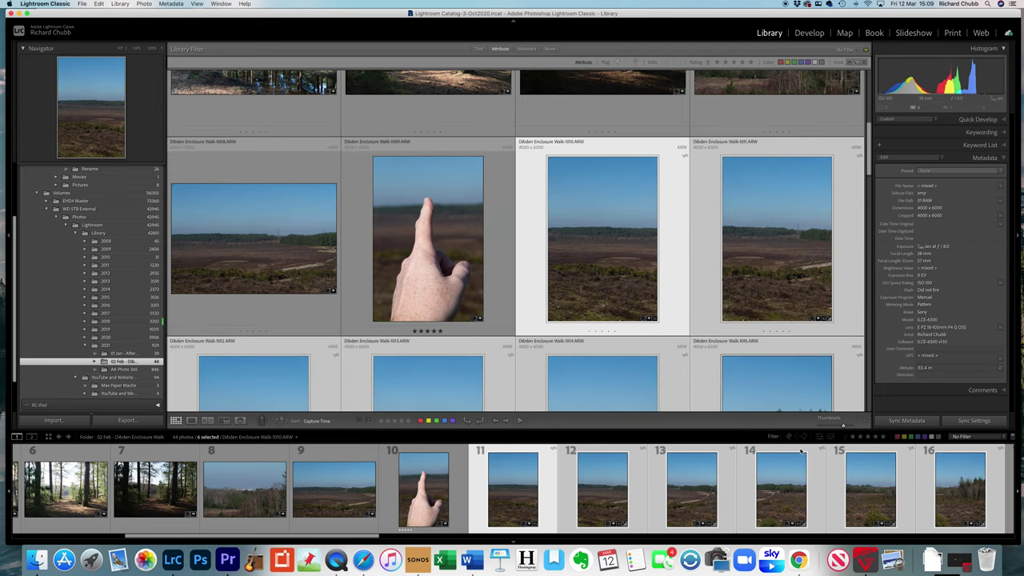
key("shift+Tab")
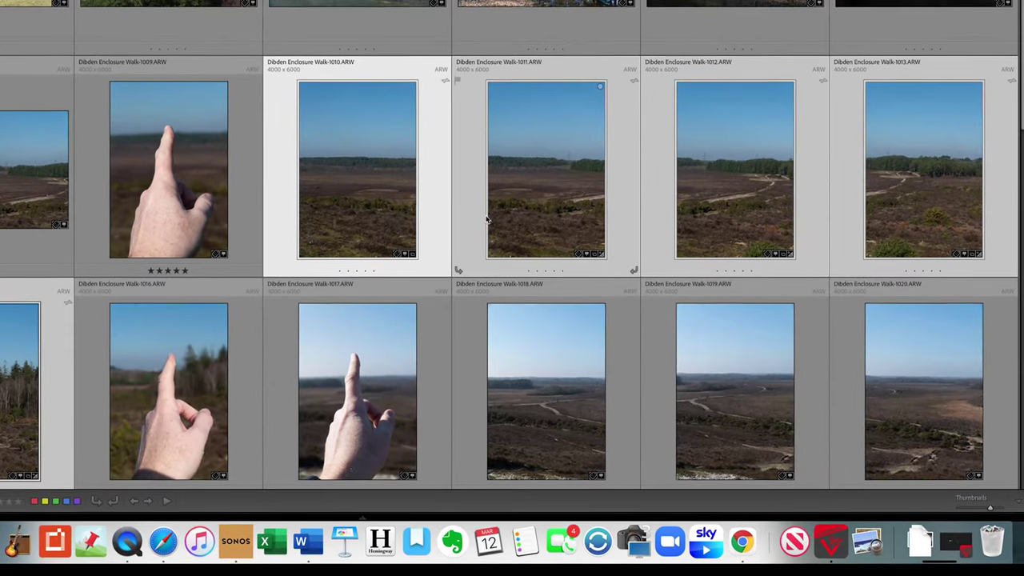
scroll(407, 212, "down", 2)
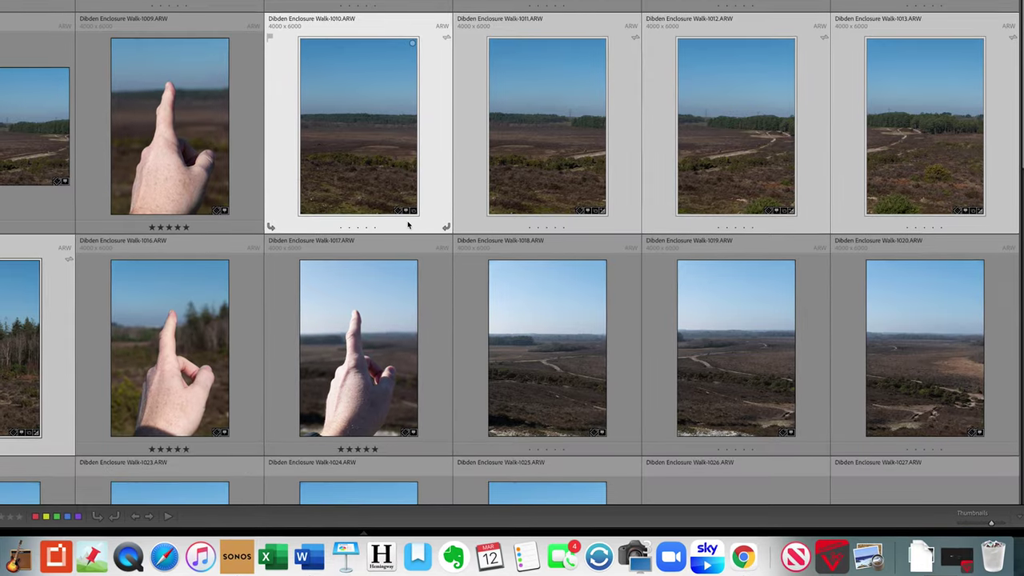
scroll(409, 232, "down", 1)
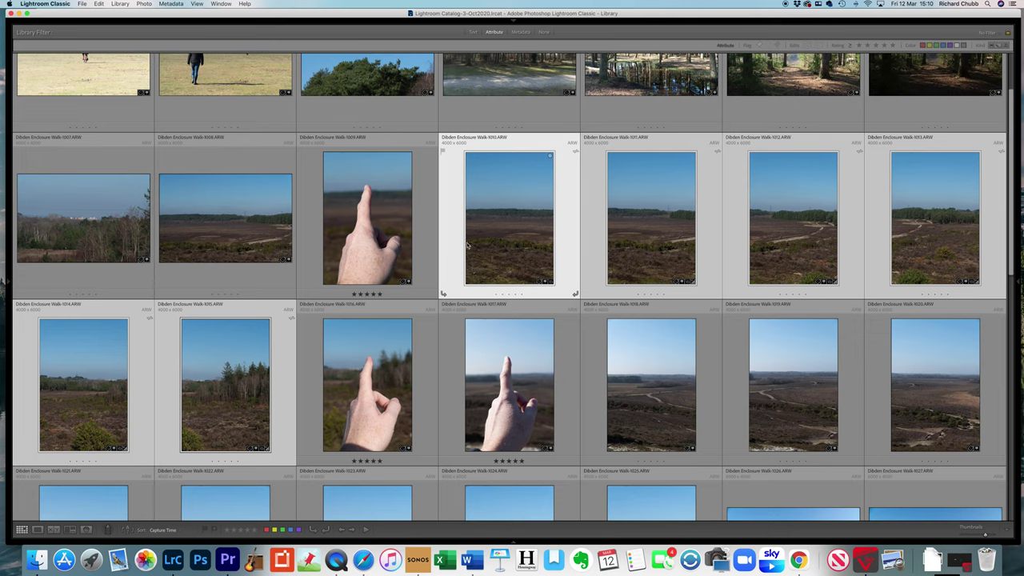
key("shift+Tab")
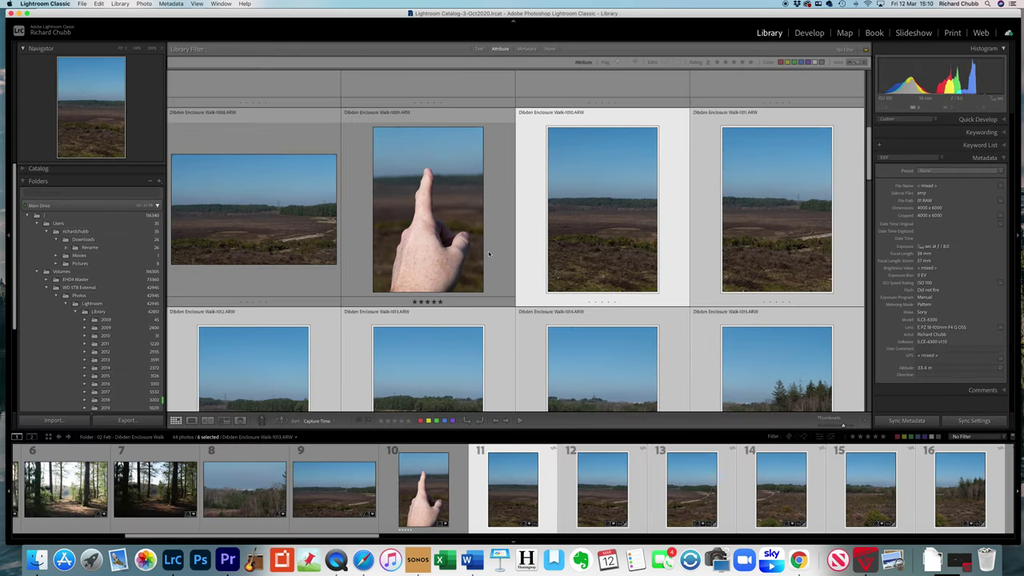
left_click_drag(842, 425, 834, 427)
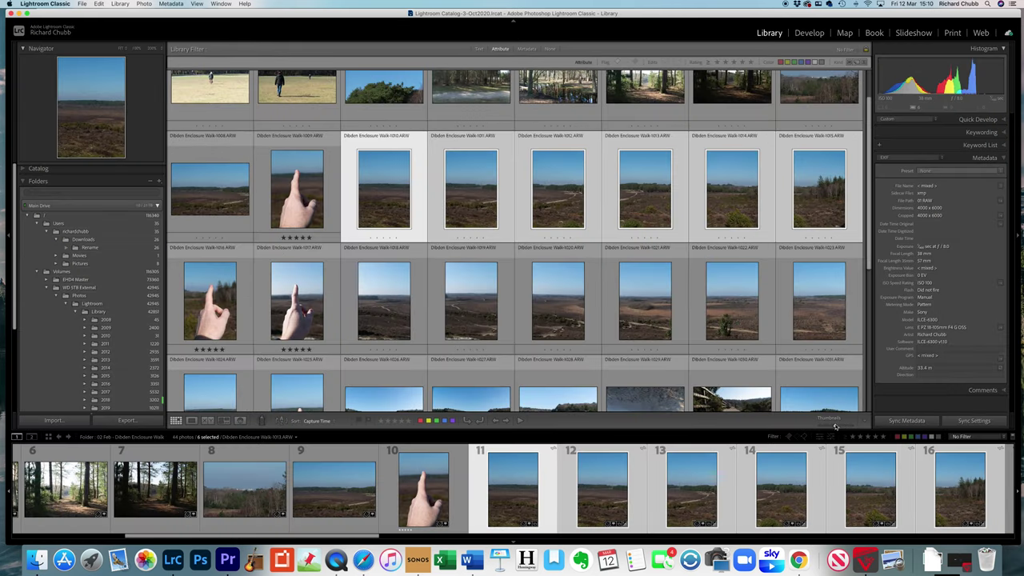
Open the Panorama Photo Merge preview for the six selected frames
right_click(392, 192)
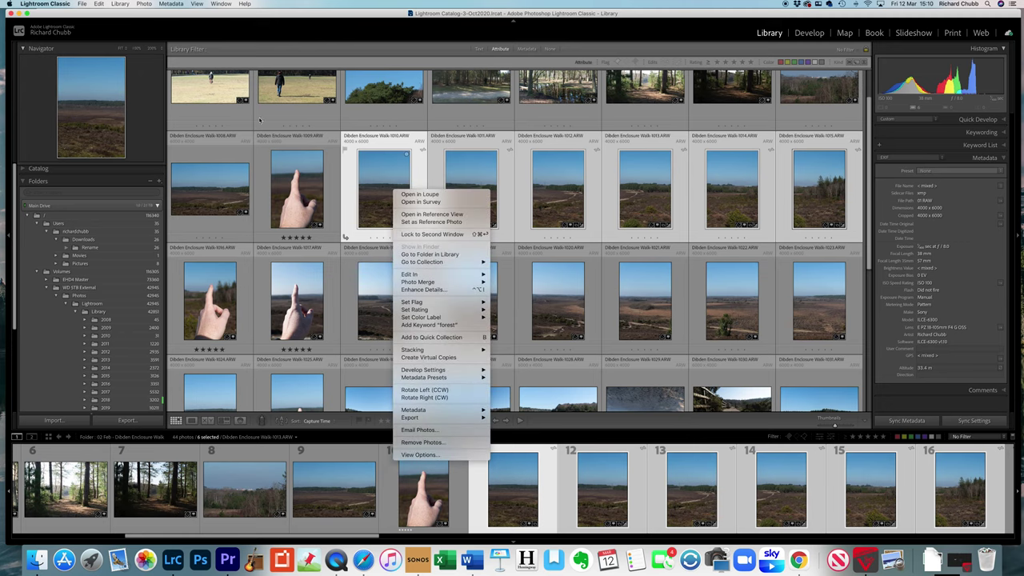
left_click(140, 5)
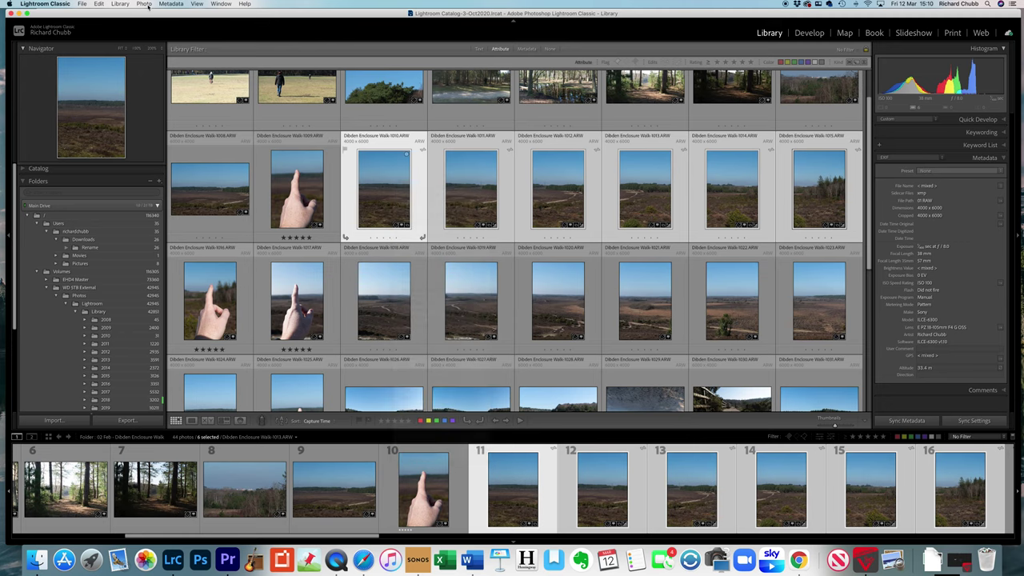
left_click(144, 4)
mouse_move(184, 80)
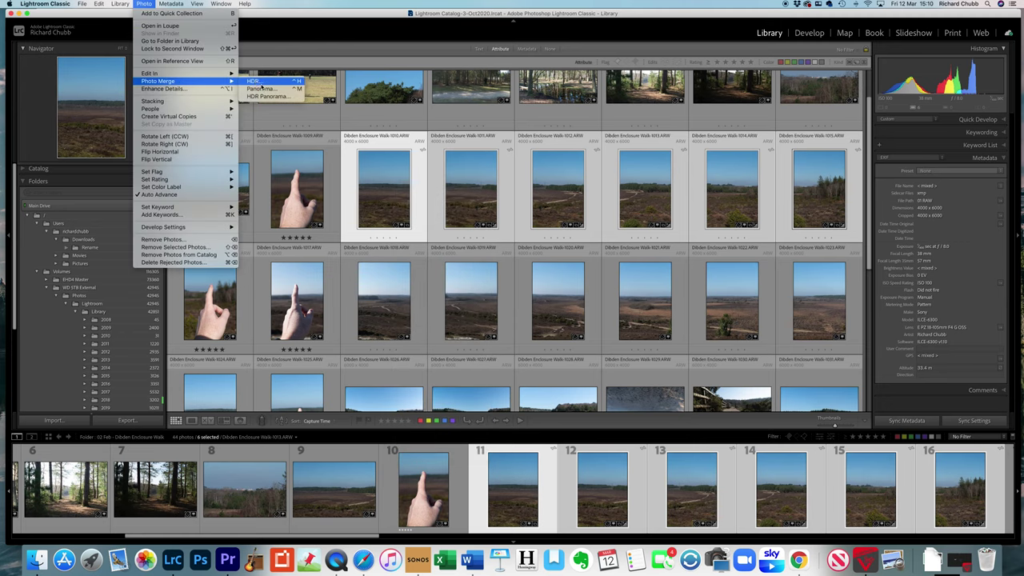
left_click(264, 88)
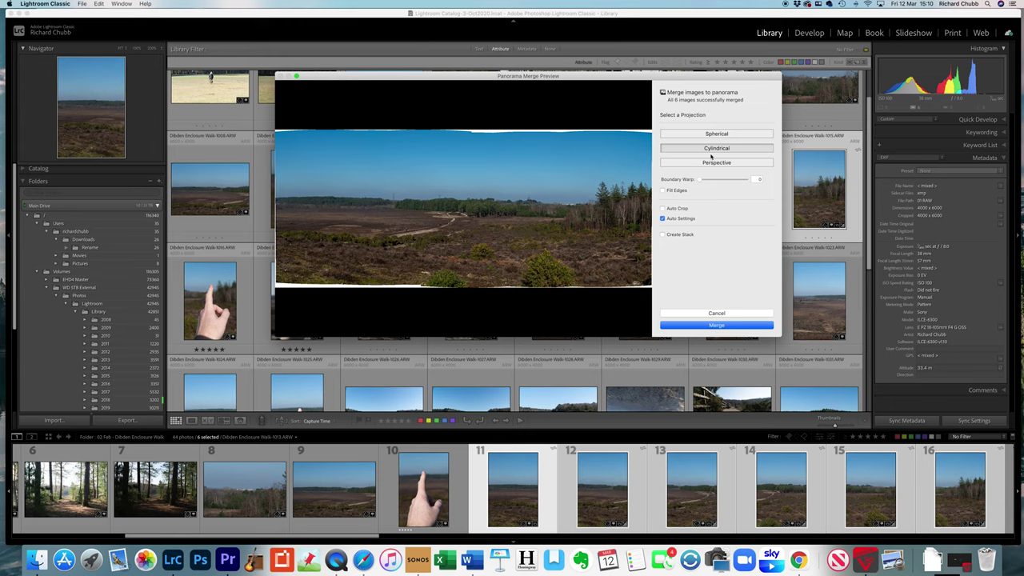
Compare the Spherical, Cylindrical and Perspective projections in the panorama preview and settle on Cylindrical
left_click(716, 134)
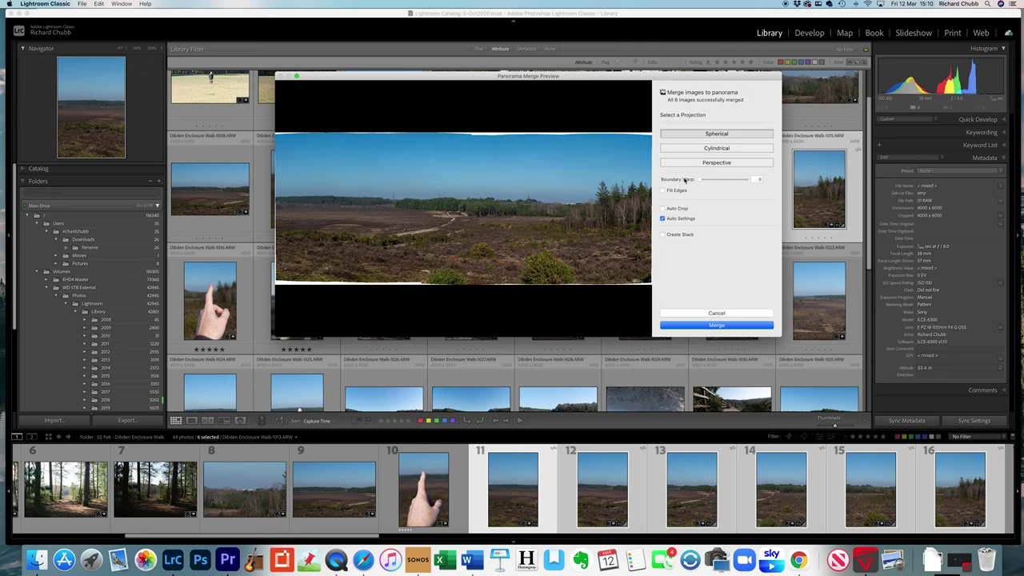
left_click(710, 148)
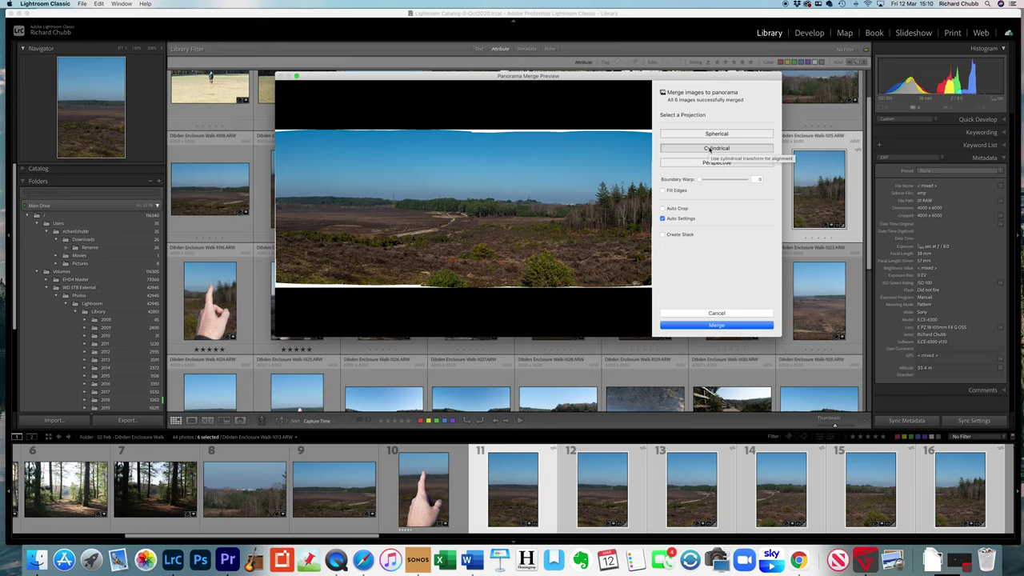
left_click(714, 164)
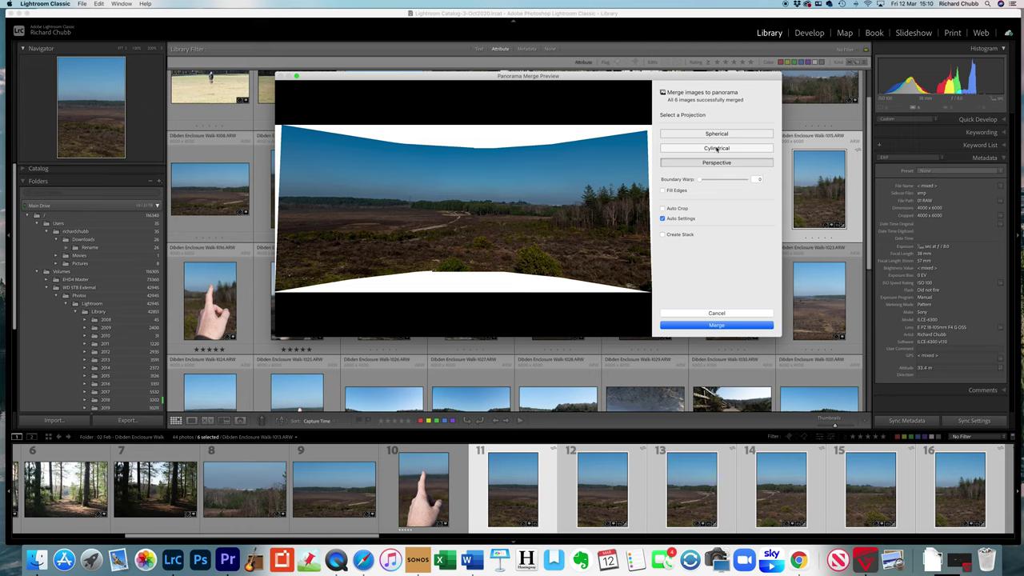
left_click(714, 136)
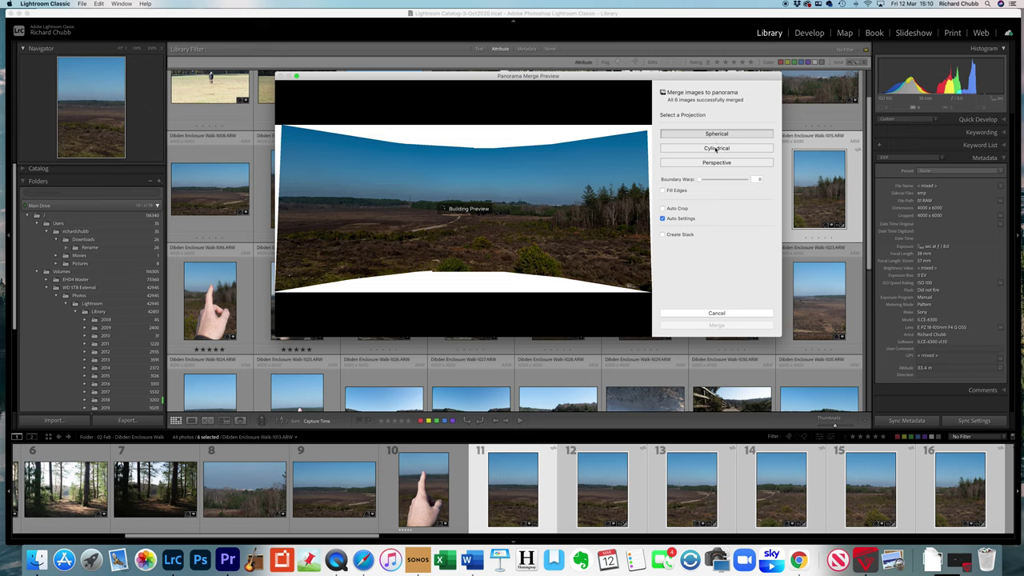
left_click(716, 148)
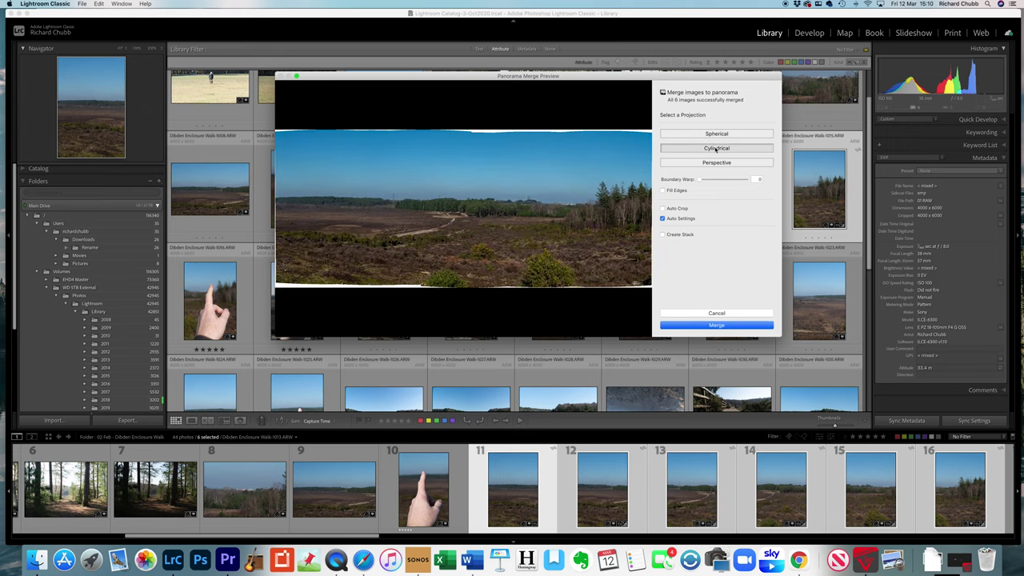
left_click(686, 135)
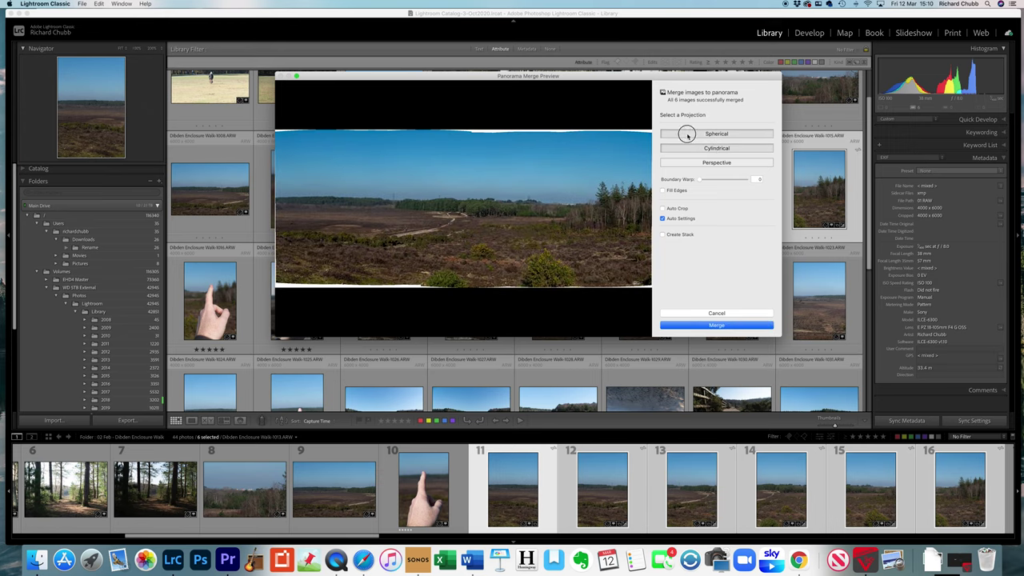
left_click(704, 149)
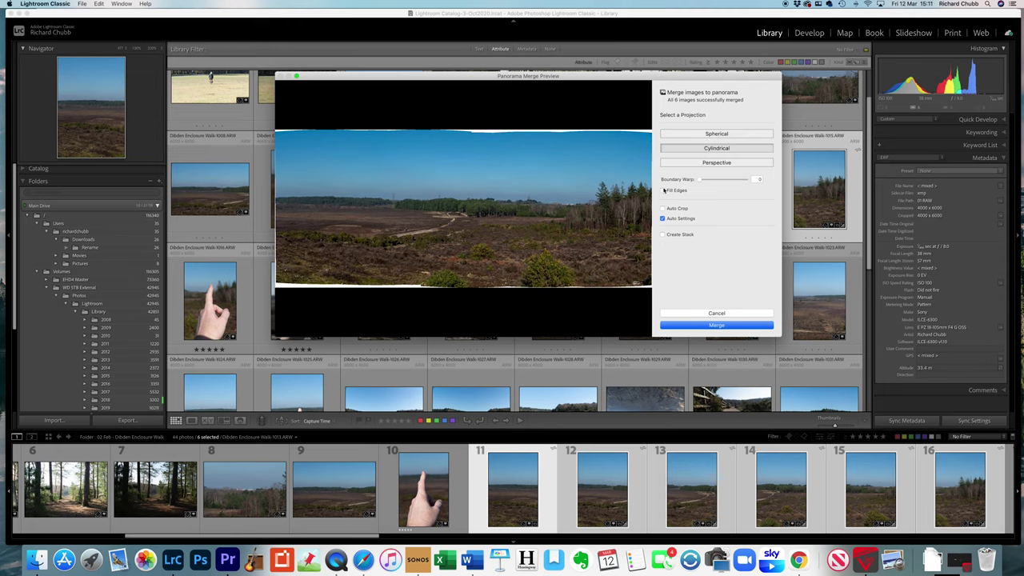
Preview Auto Crop on the panorama, replace it with Fill Edges, and merge the six frames
left_click(662, 209)
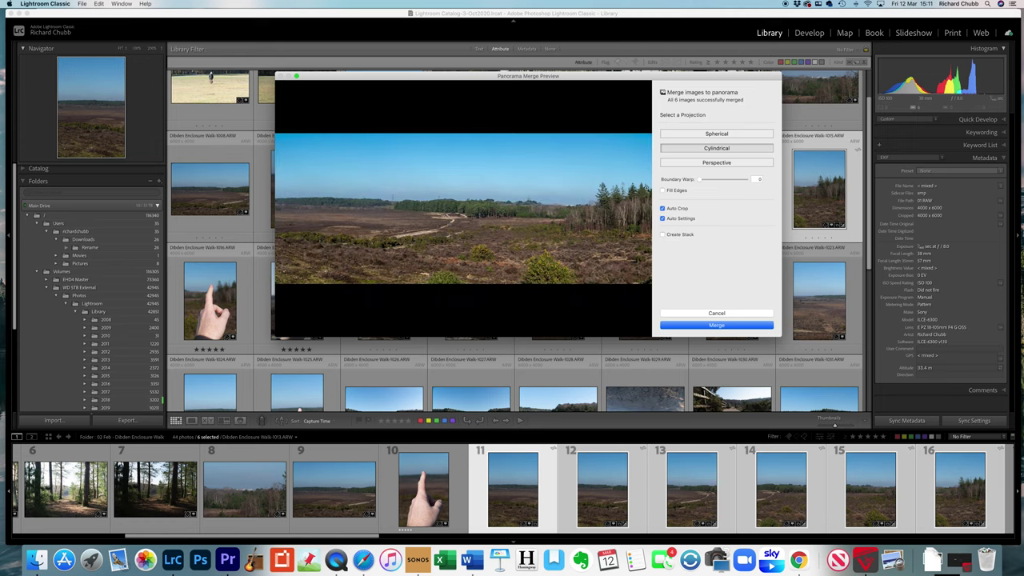
left_click(662, 209)
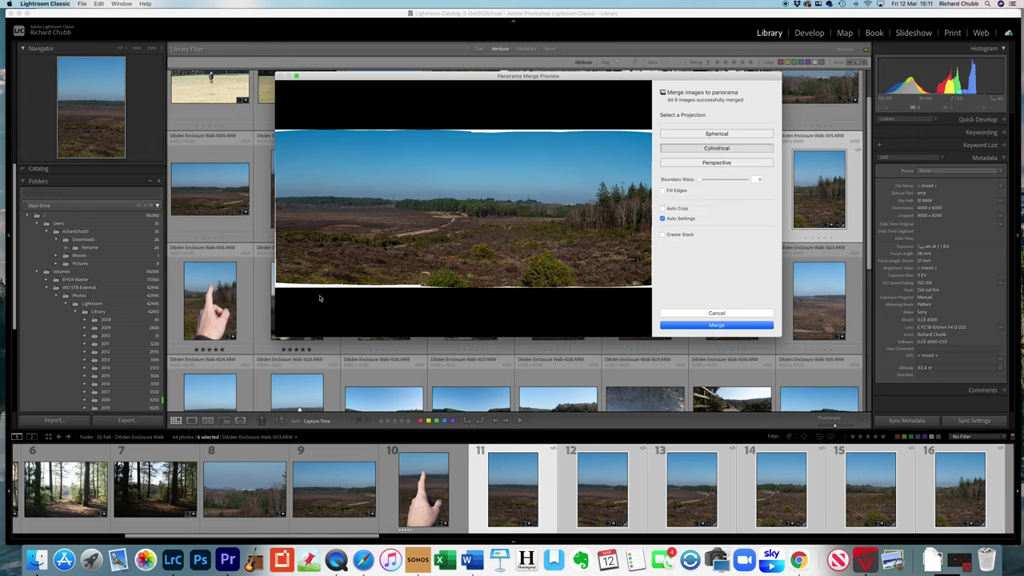
left_click(664, 191)
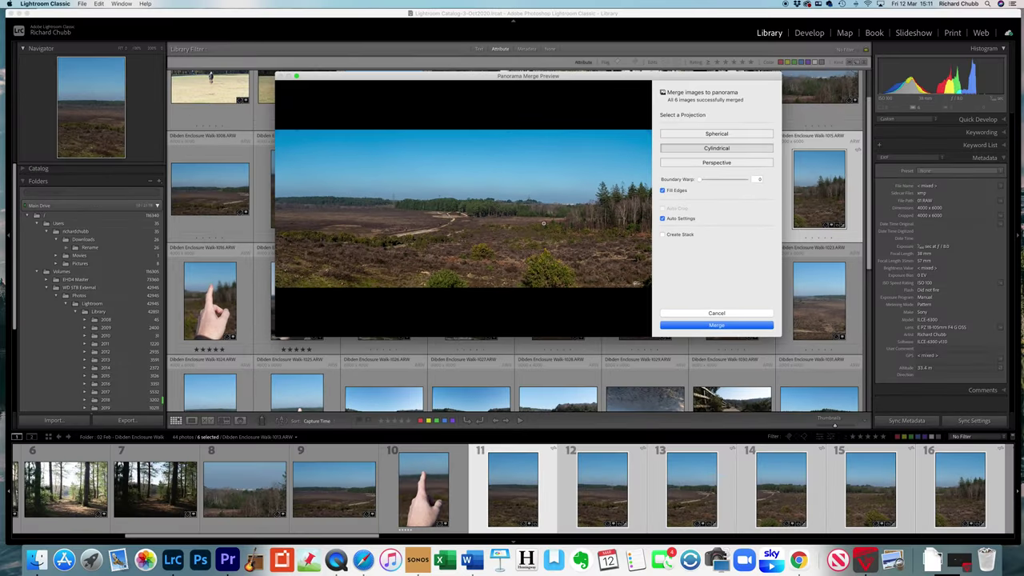
left_click(716, 324)
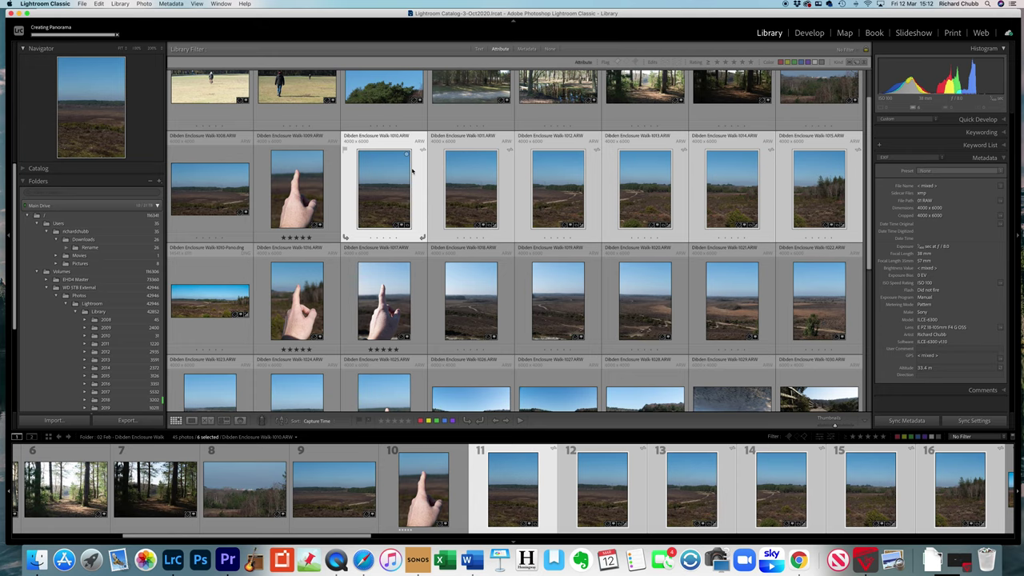
Develop the merged panorama with Exposure +0.20, Vibrance +28, a slight increase in Dehaze, and a sharpening Amount of 70
double_click(225, 301)
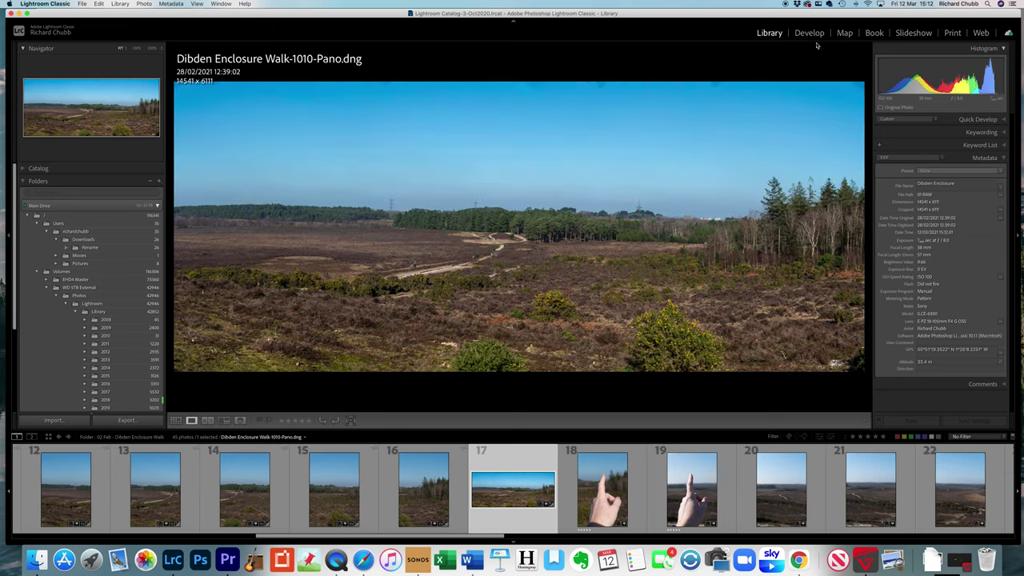
left_click(808, 32)
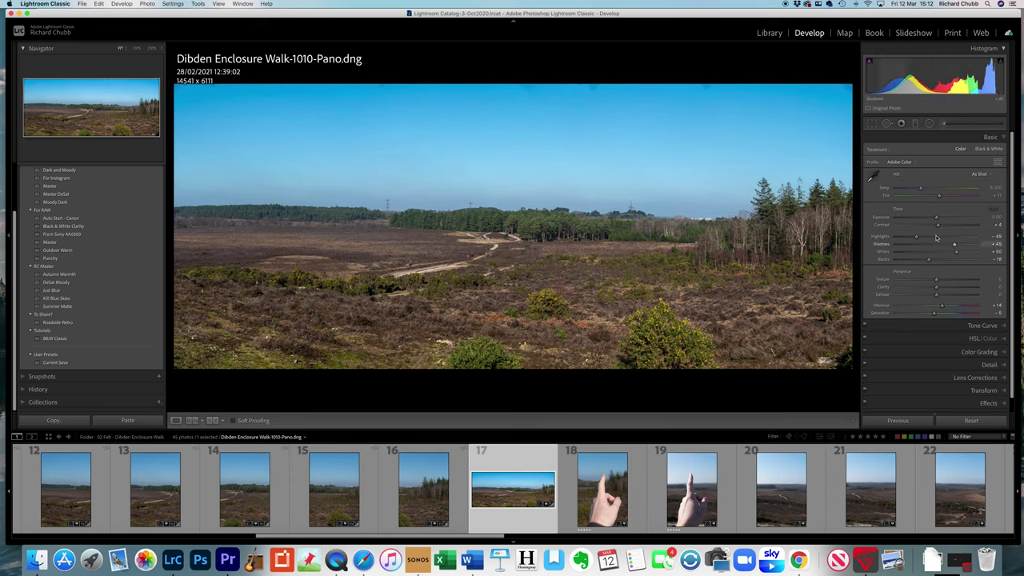
left_click_drag(935, 221, 937, 219)
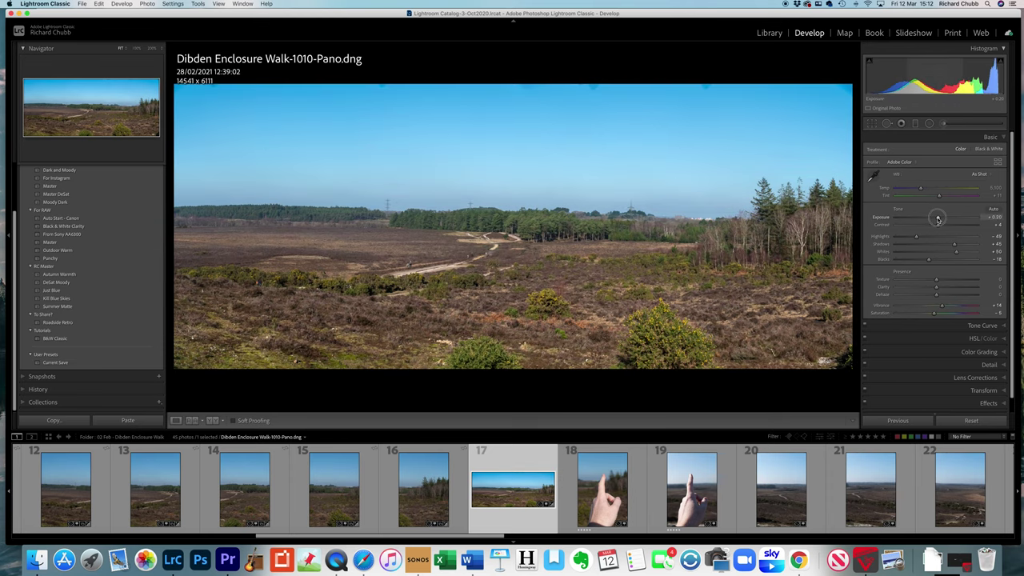
left_click_drag(941, 296, 940, 295)
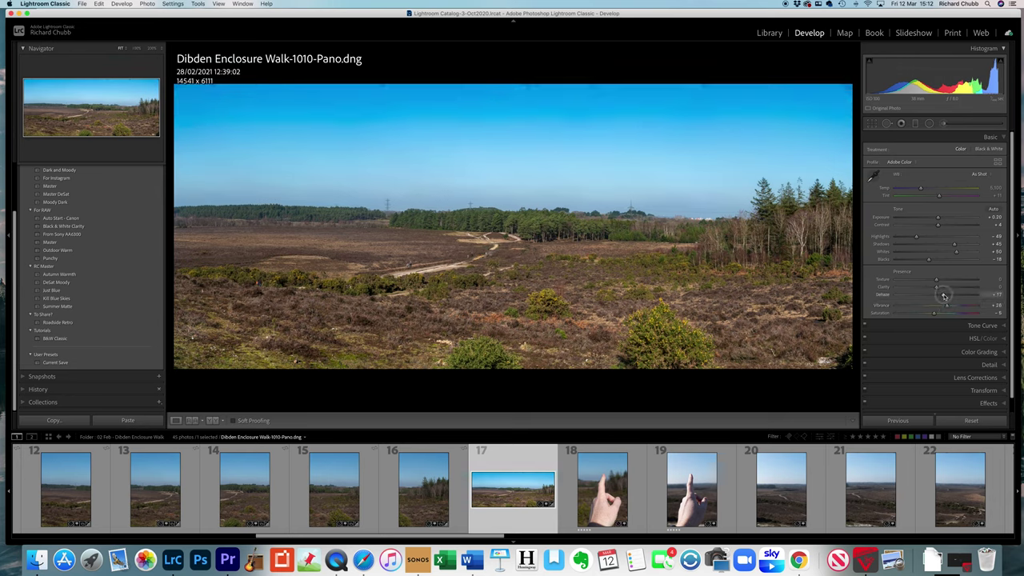
left_click(988, 366)
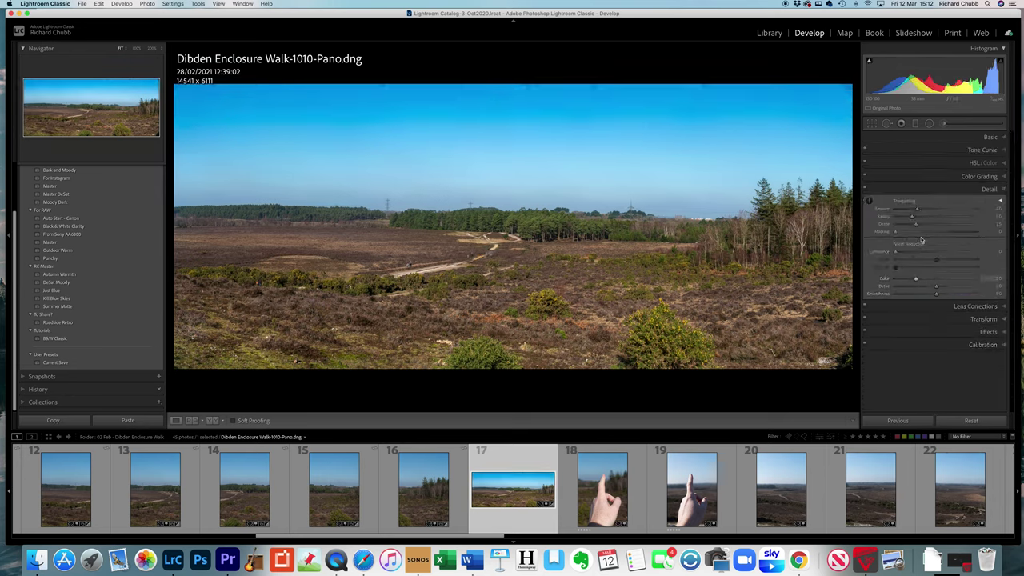
left_click_drag(918, 210, 932, 209)
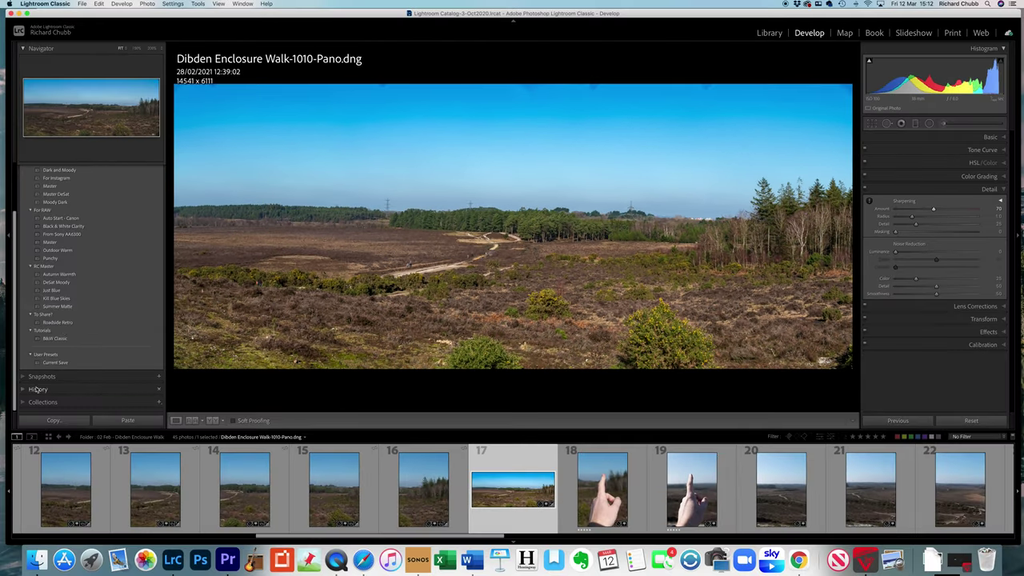
Open the Dummy collection and show its photos as a grid in the Library
left_click(36, 402)
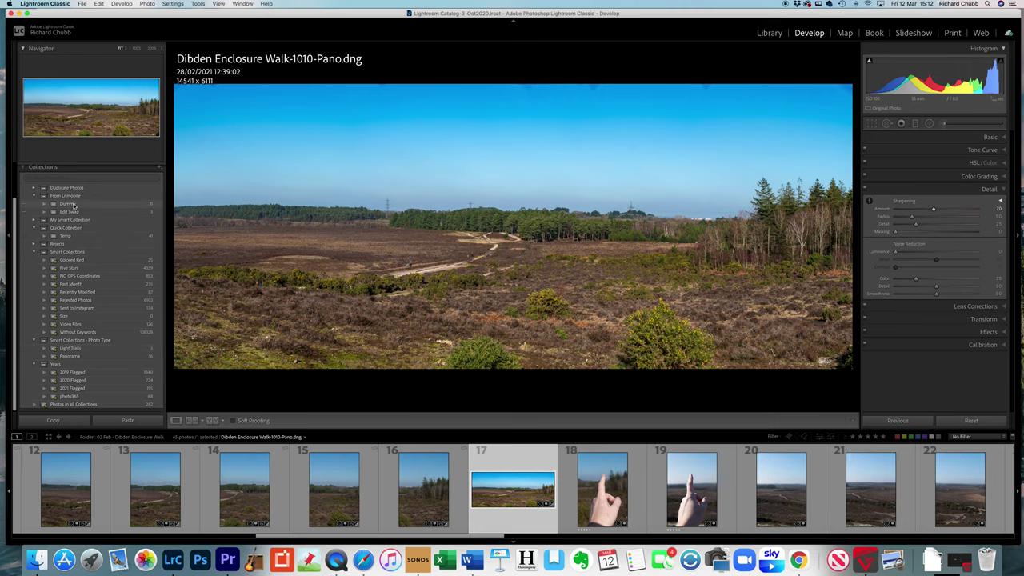
left_click(72, 205)
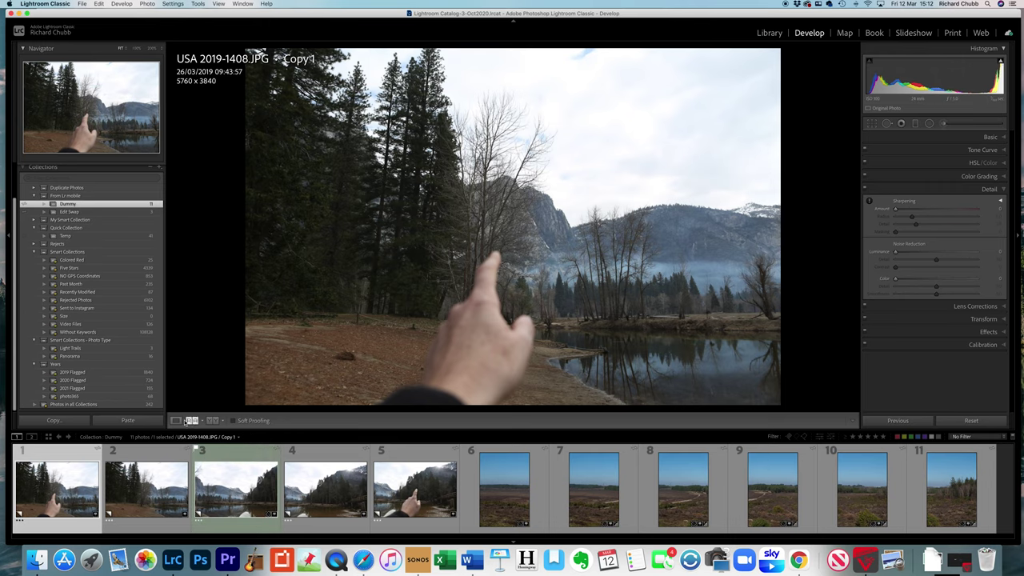
left_click(769, 32)
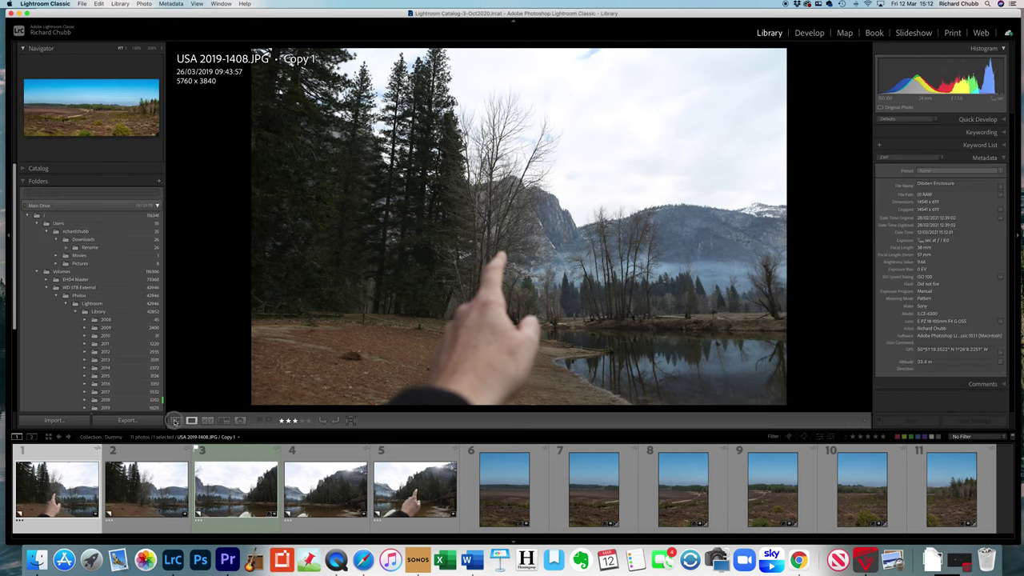
key("g")
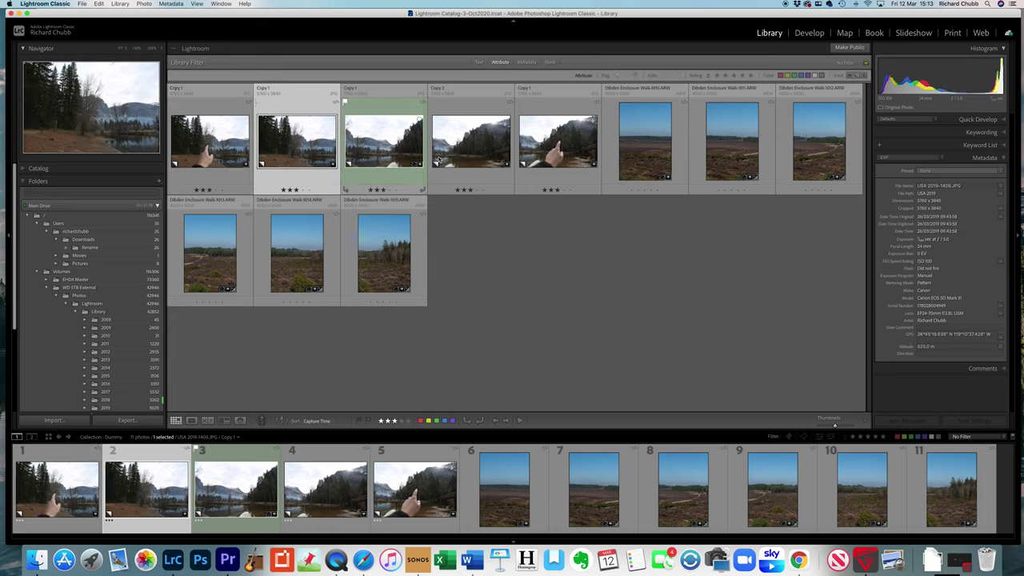
Select the three consecutive lake and mountain frames between the two hand marker shots and open their Panorama Photo Merge preview
left_click(470, 155, "shift")
right_click(469, 156)
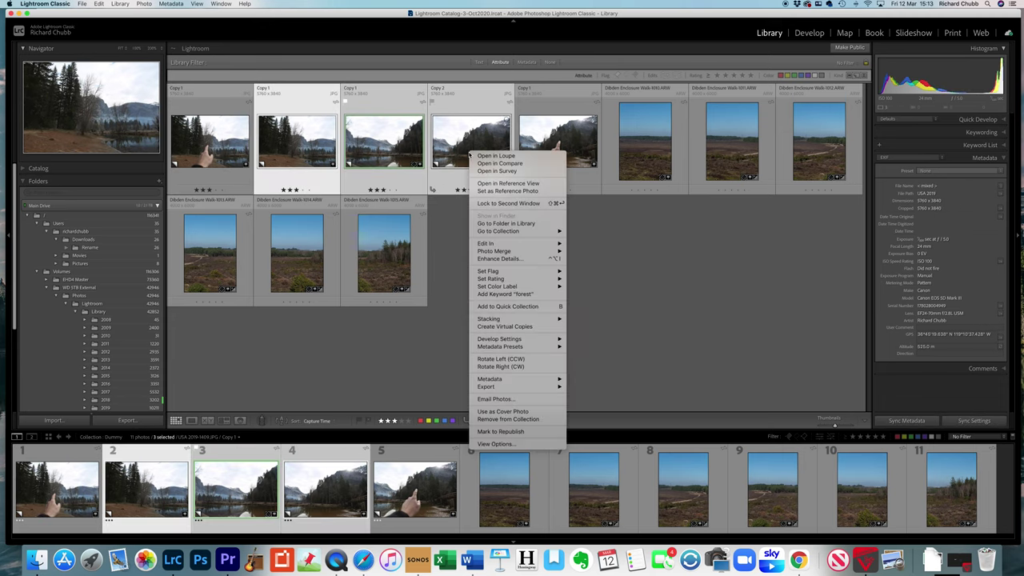
mouse_move(503, 252)
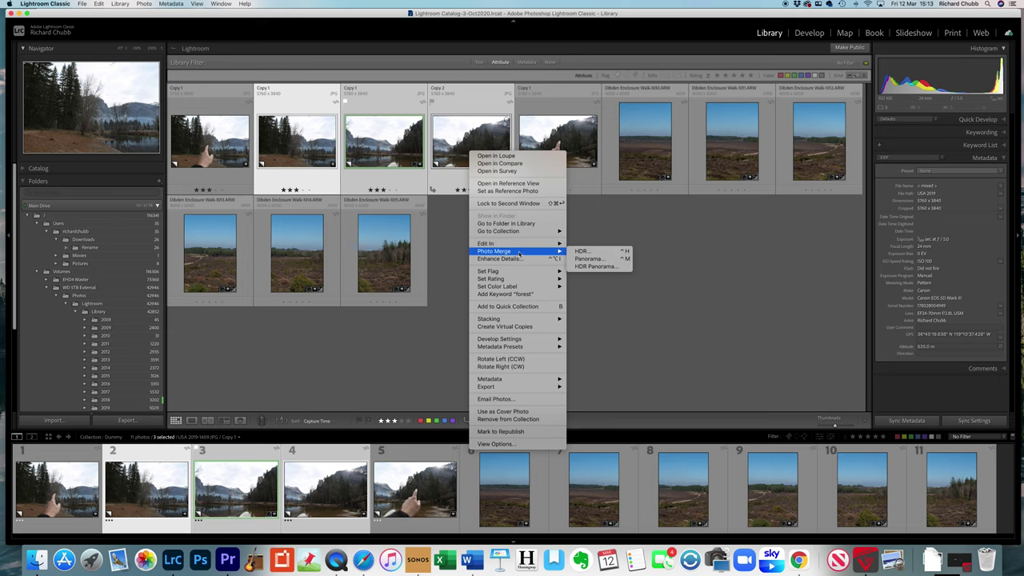
left_click(584, 258)
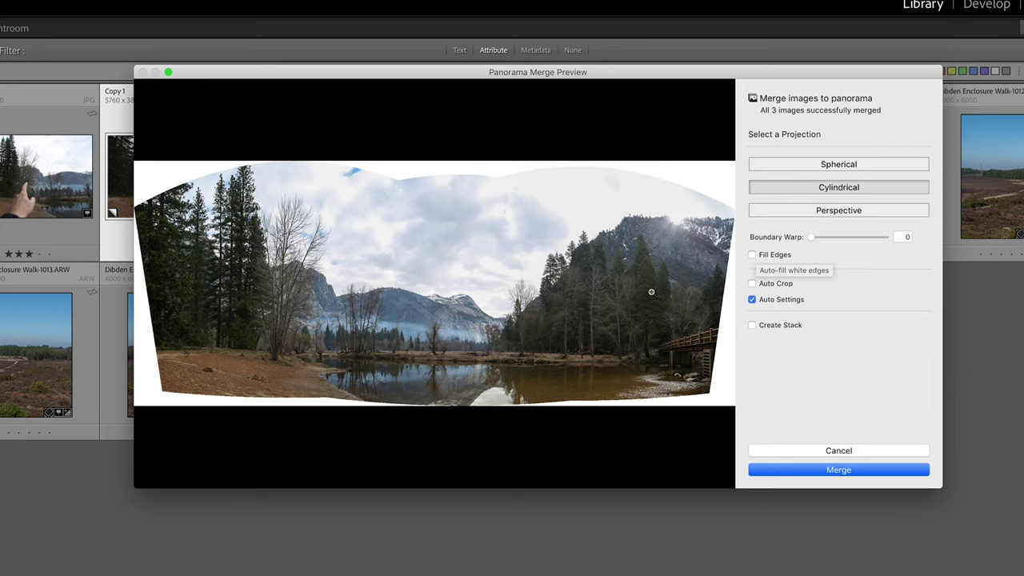
Compare the Spherical projection with the Cylindrical one in the three-frame panorama preview
left_click(802, 165)
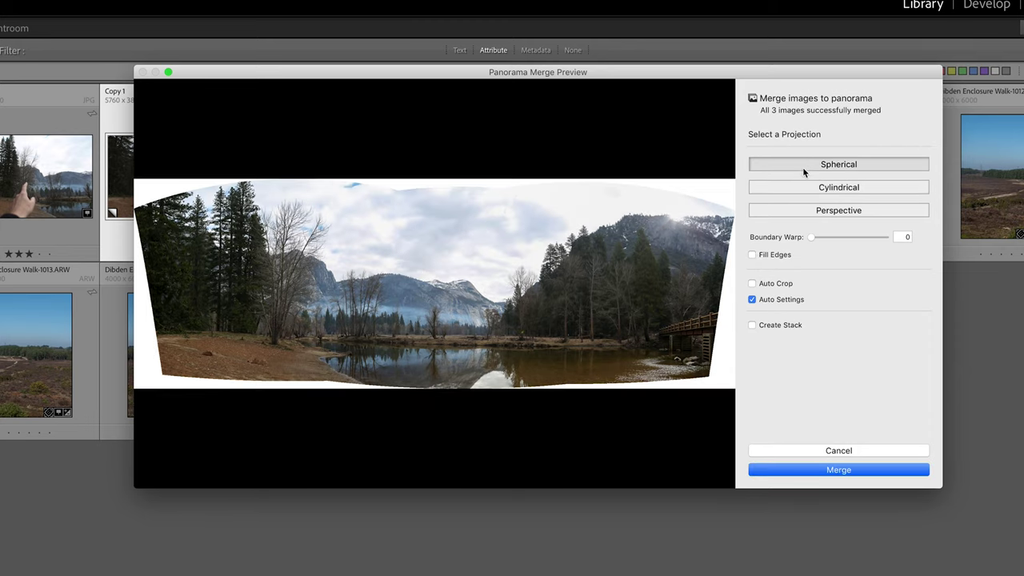
left_click(809, 188)
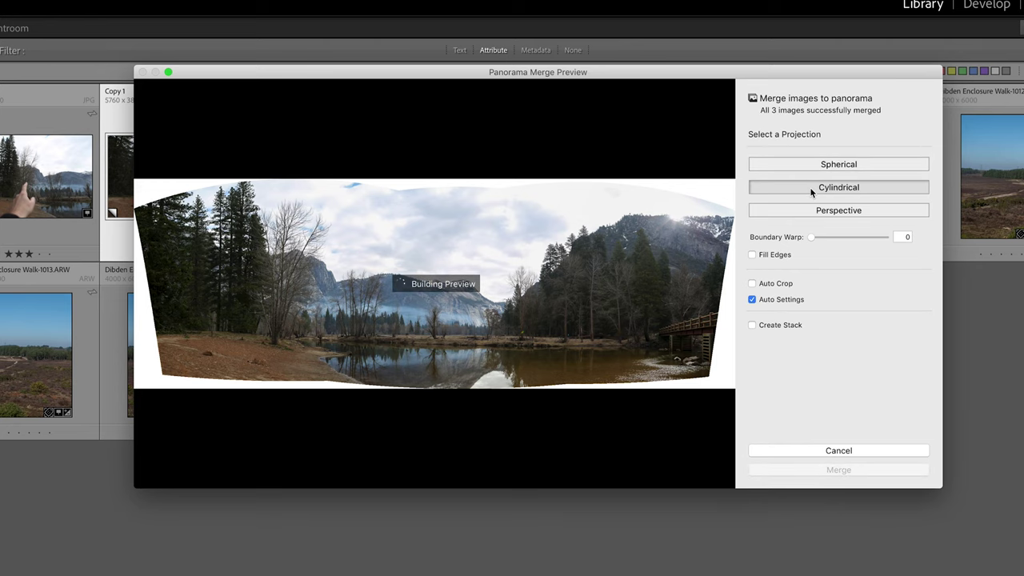